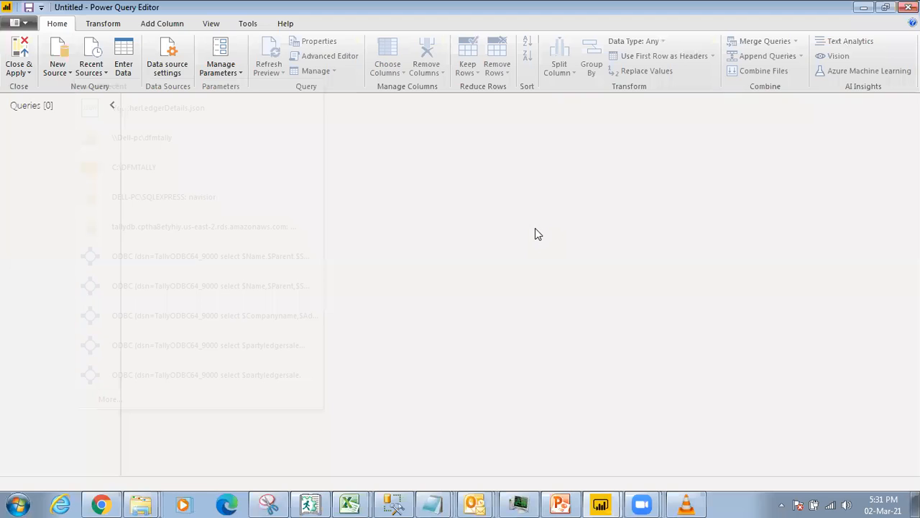
# Add a new JSON data source using VoucherLedgerDetails.json from the DFMTALLY Sample-1 folder.
pyautogui.click(402, 168)
pyautogui.click(66, 74)
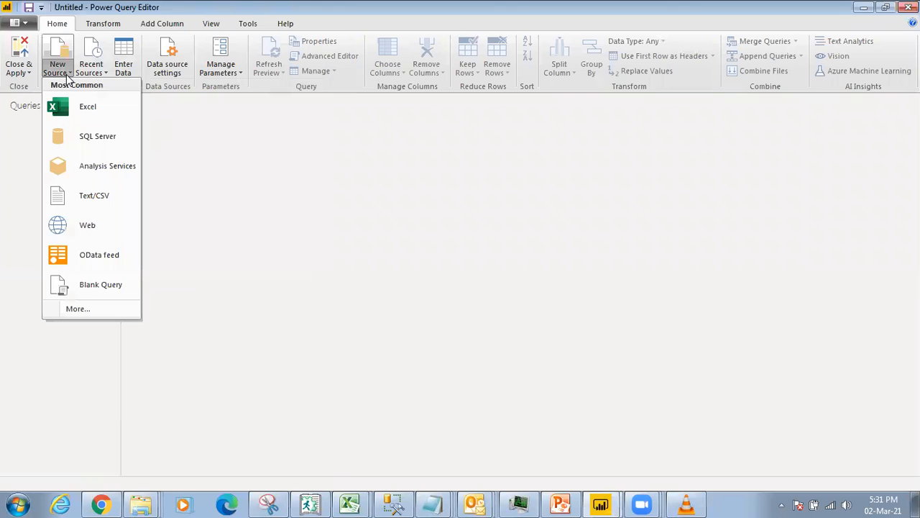
pyautogui.click(96, 314)
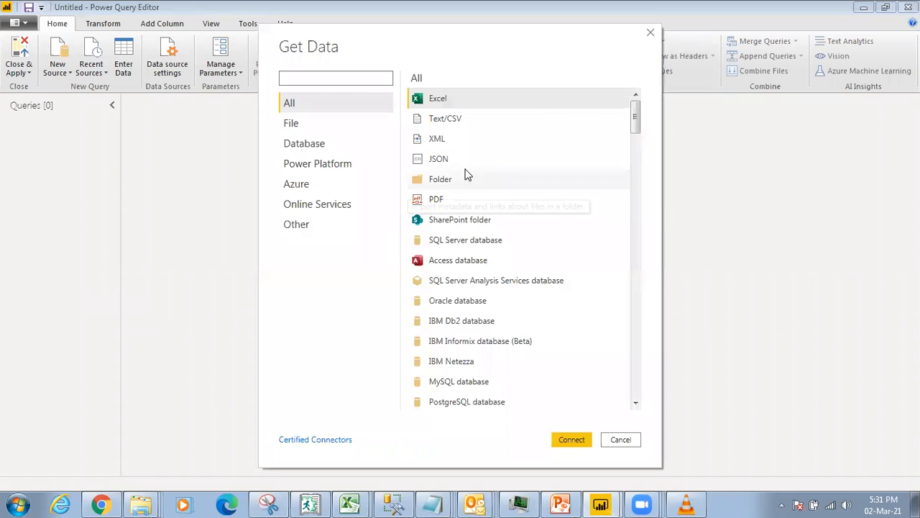
pyautogui.click(462, 162)
pyautogui.click(568, 440)
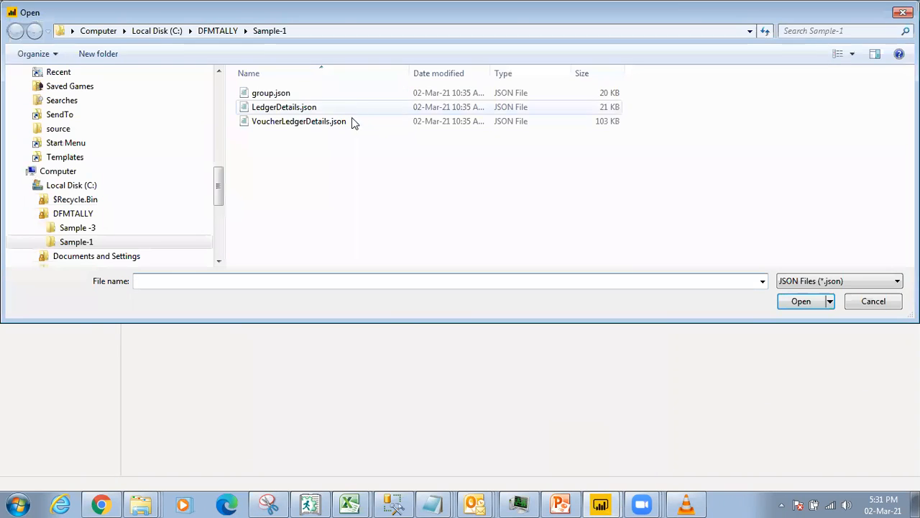
pyautogui.click(357, 121)
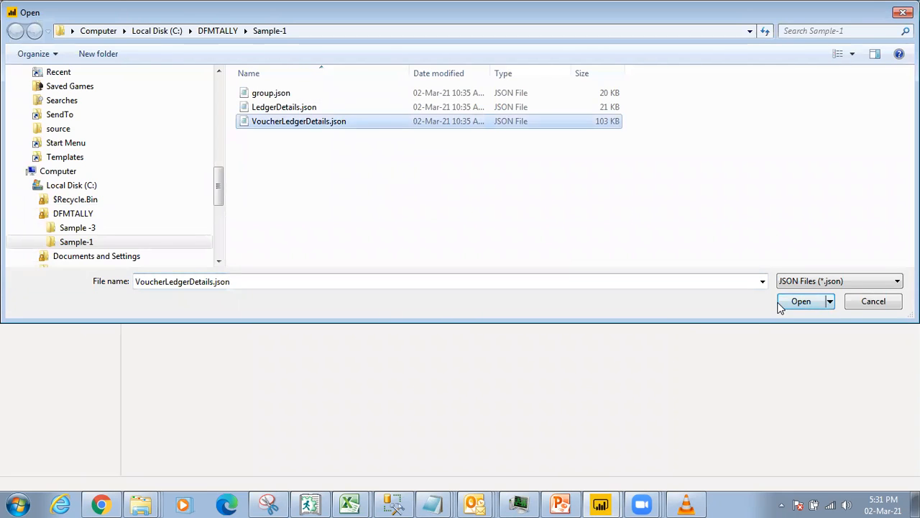
pyautogui.click(810, 309)
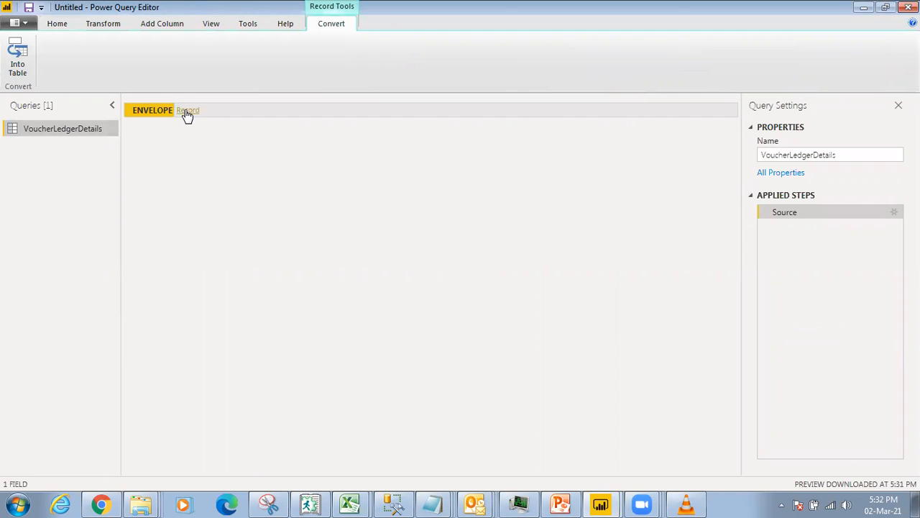
# Convert the ENVELOPE record into a table, drill into its record, and convert that into a table to open the VoucherLedger list.
pyautogui.click(27, 70)
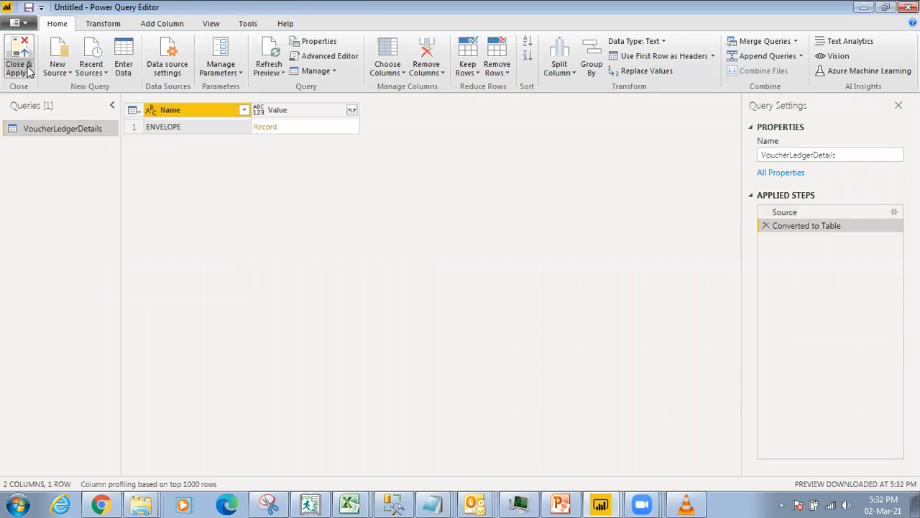
pyautogui.click(266, 129)
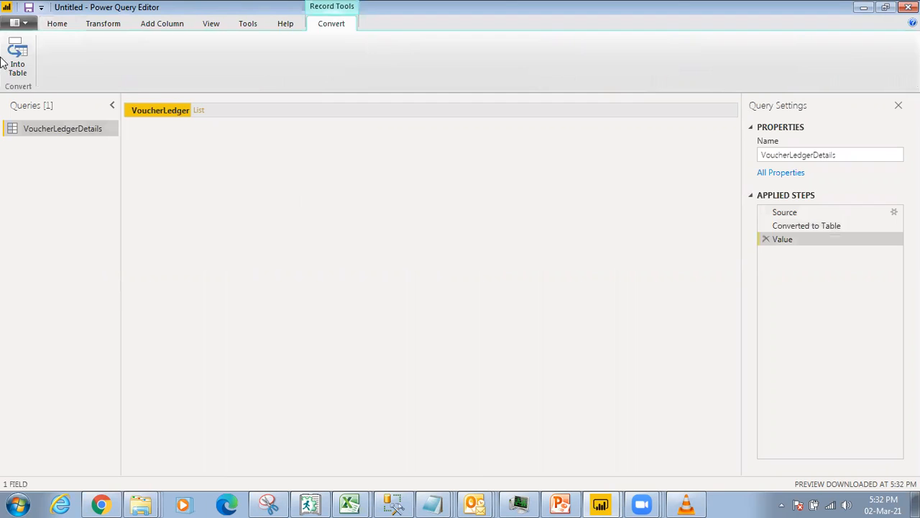
pyautogui.click(16, 64)
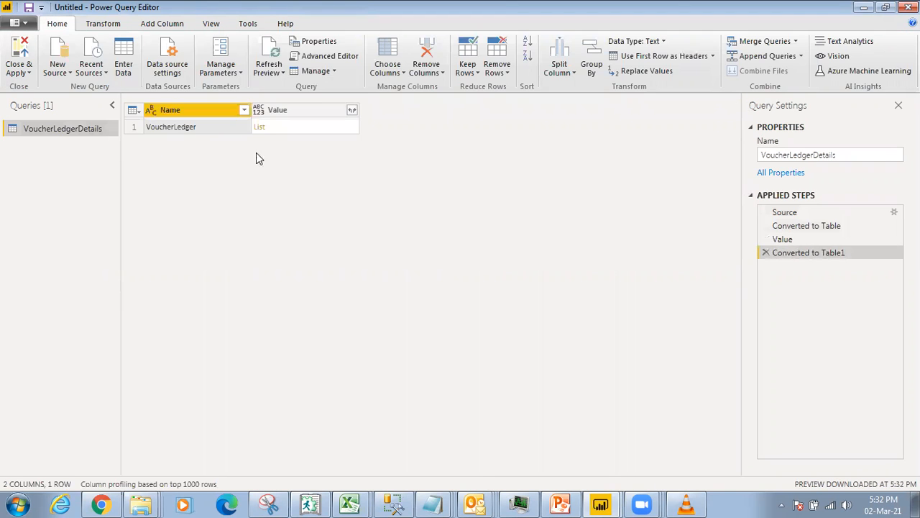
pyautogui.click(259, 128)
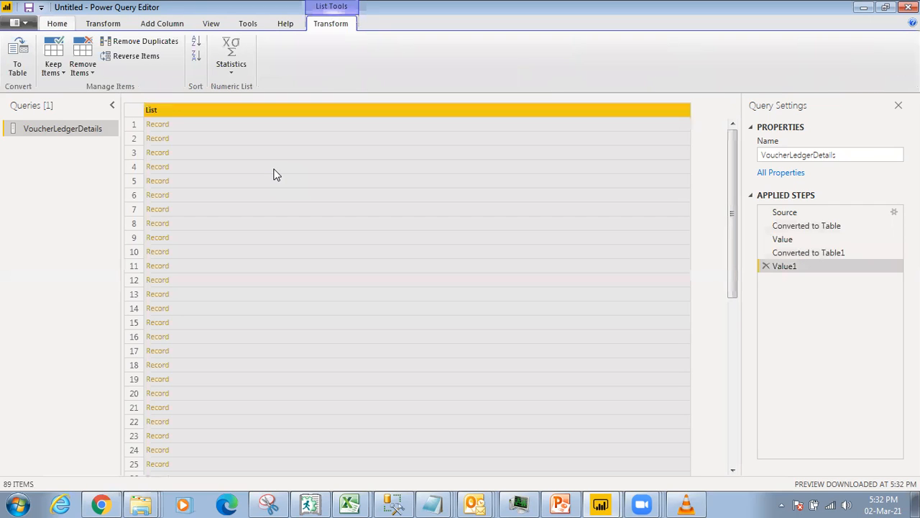
# Convert the voucher list to a table with no delimiter and expand all fields of Column1 with the original column name as prefix.
pyautogui.click(16, 63)
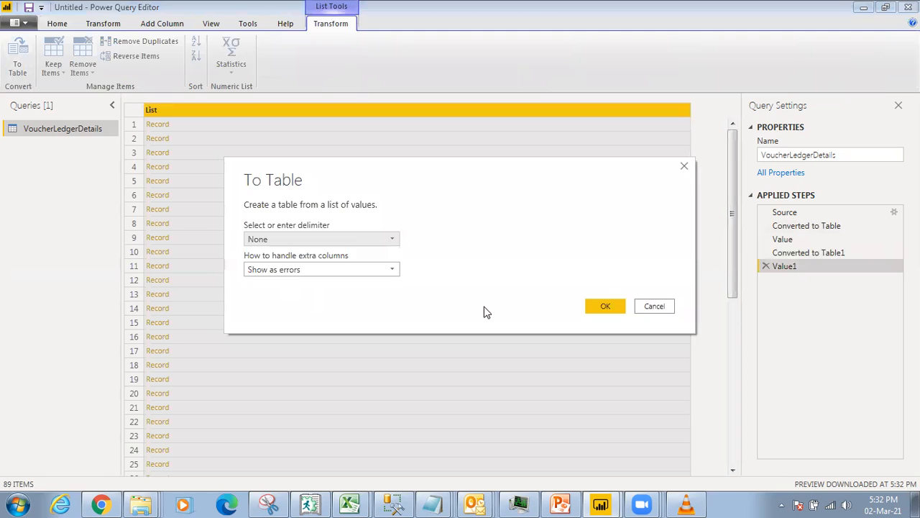
pyautogui.click(601, 307)
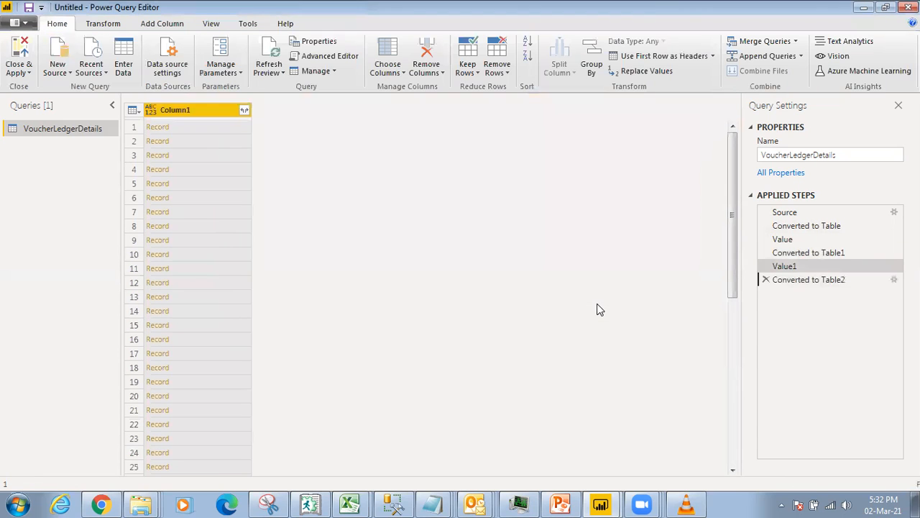
pyautogui.click(244, 110)
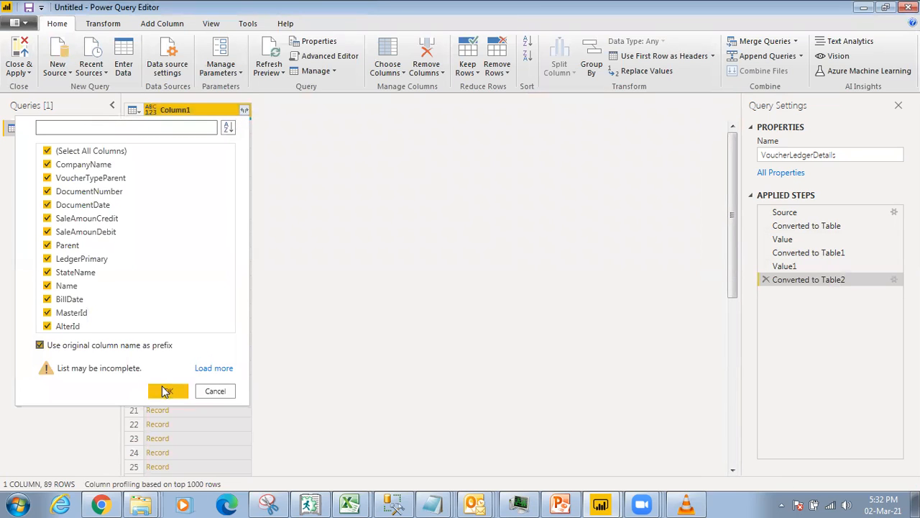
pyautogui.click(164, 392)
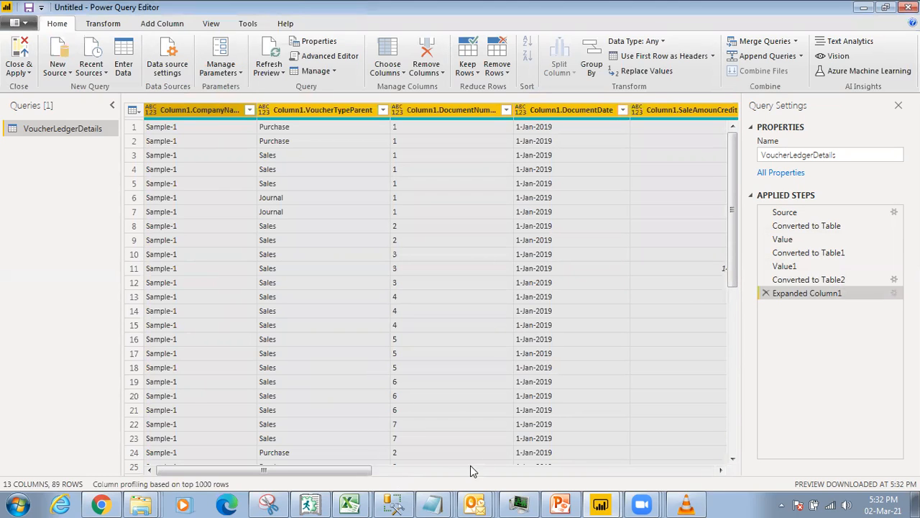
pyautogui.scroll(-1, 736, 317)
pyautogui.moveTo(735, 312); pyautogui.dragTo(746, 184)
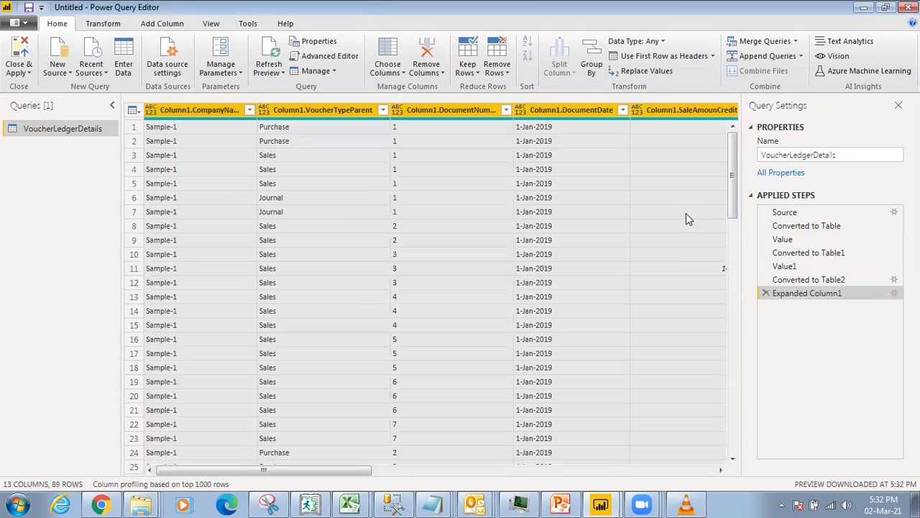
pyautogui.click(416, 470)
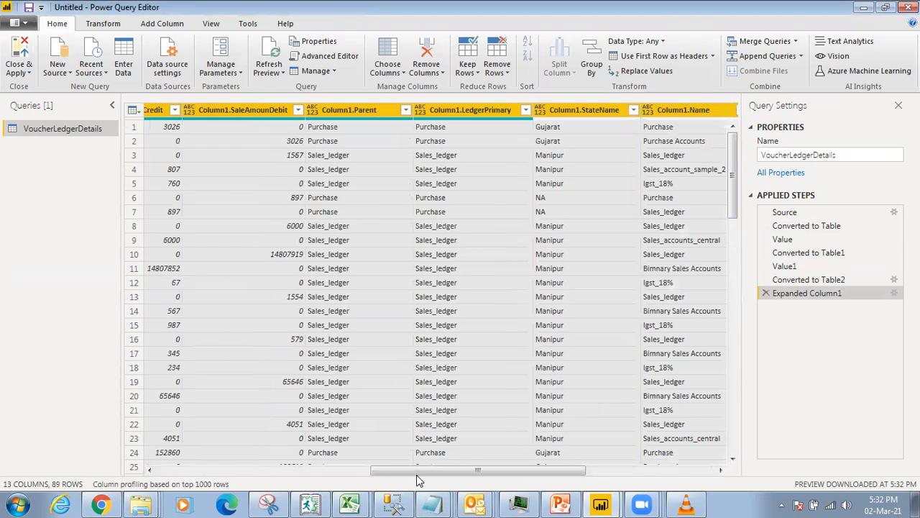
pyautogui.moveTo(417, 473); pyautogui.dragTo(457, 474)
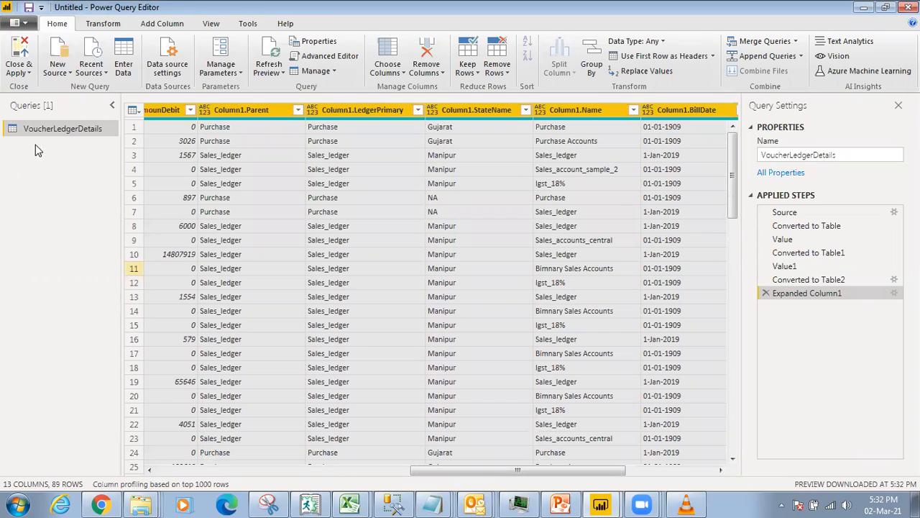
# Add another JSON data source using LedgerDetails.json from the Sample-1 folder.
pyautogui.click(57, 68)
pyautogui.click(104, 307)
pyautogui.click(67, 77)
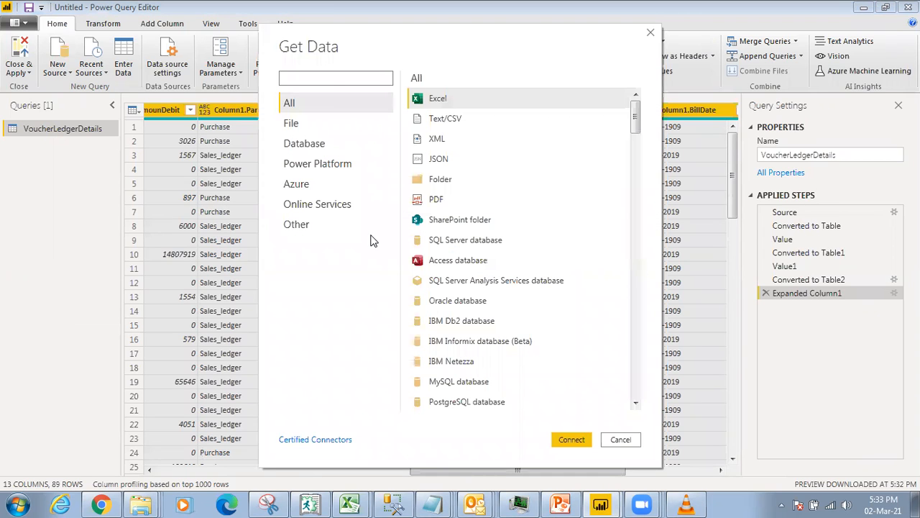
pyautogui.click(439, 161)
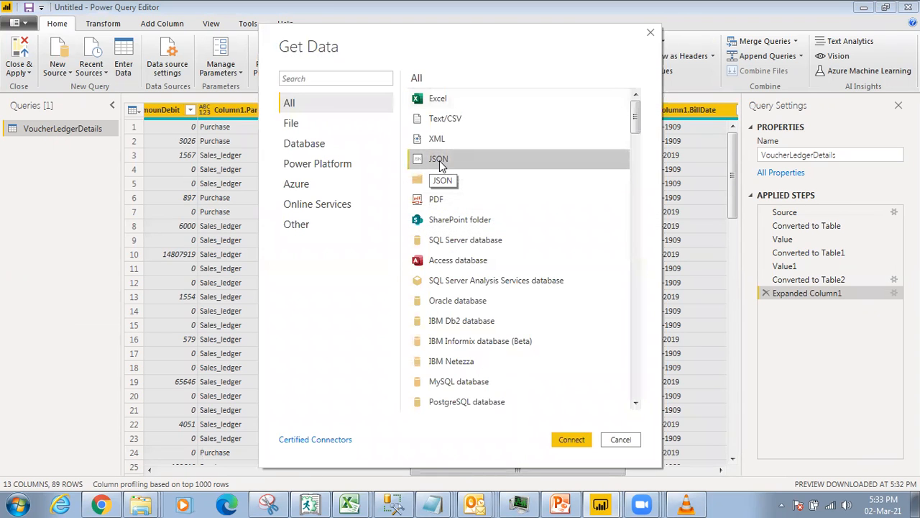
pyautogui.click(562, 439)
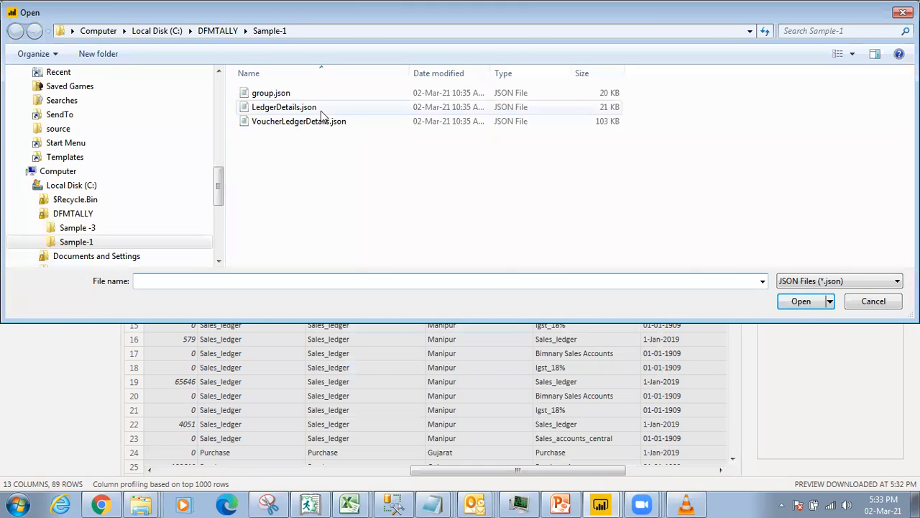
pyautogui.click(318, 108)
pyautogui.click(800, 301)
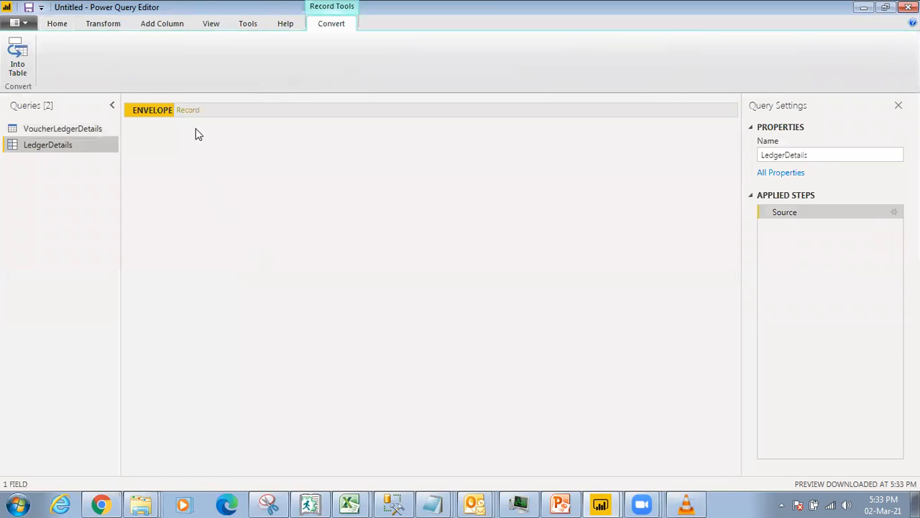
# Convert the LedgerDetails ENVELOPE record into a table, drill into its record, and convert the LedgerData record into a table.
pyautogui.click(17, 62)
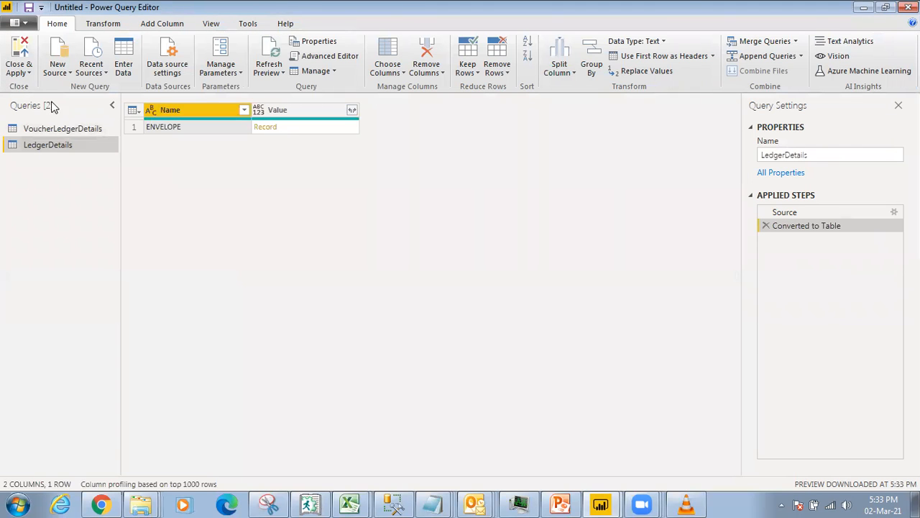
pyautogui.click(264, 127)
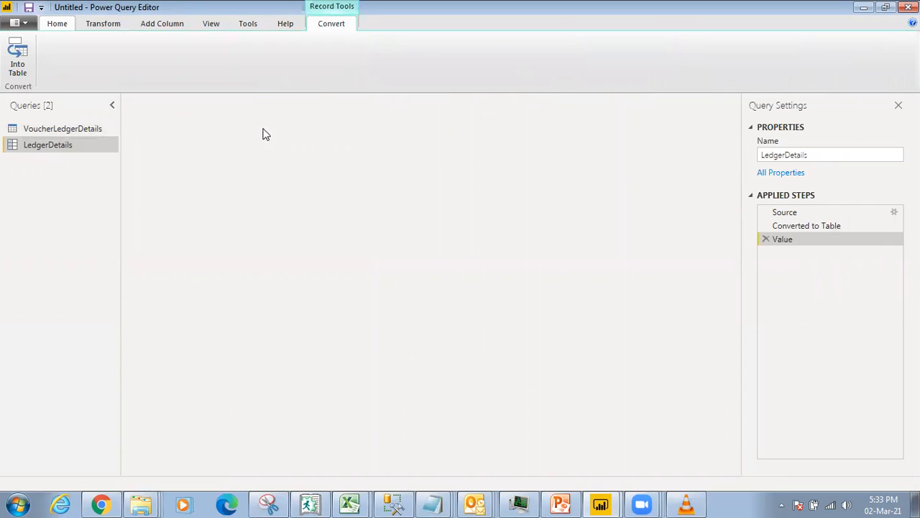
pyautogui.click(18, 62)
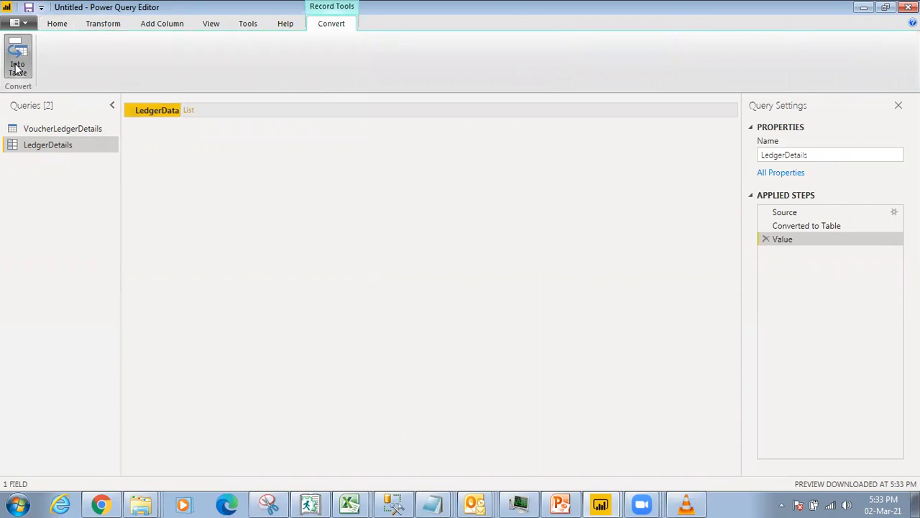
# Expand the Value column of LedgerDetails to new rows, and expand all fields of the resulting records into columns.
pyautogui.click(351, 110)
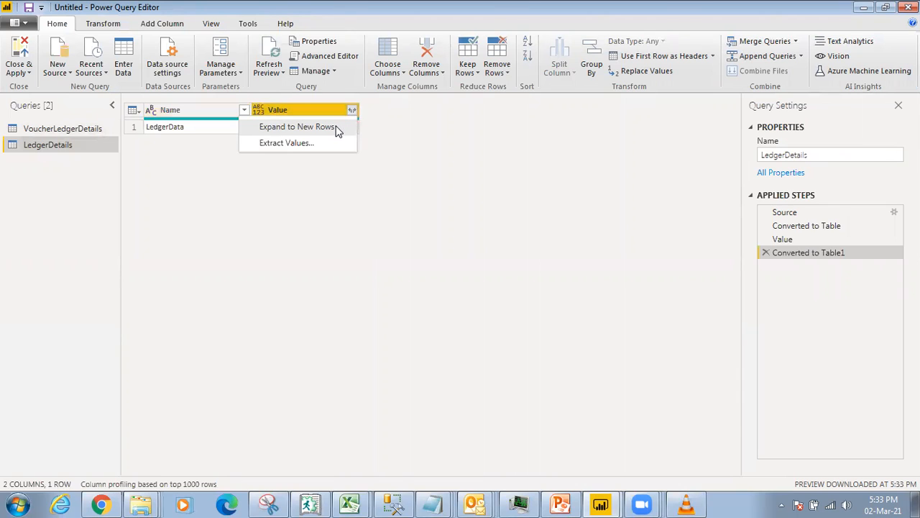
pyautogui.click(338, 130)
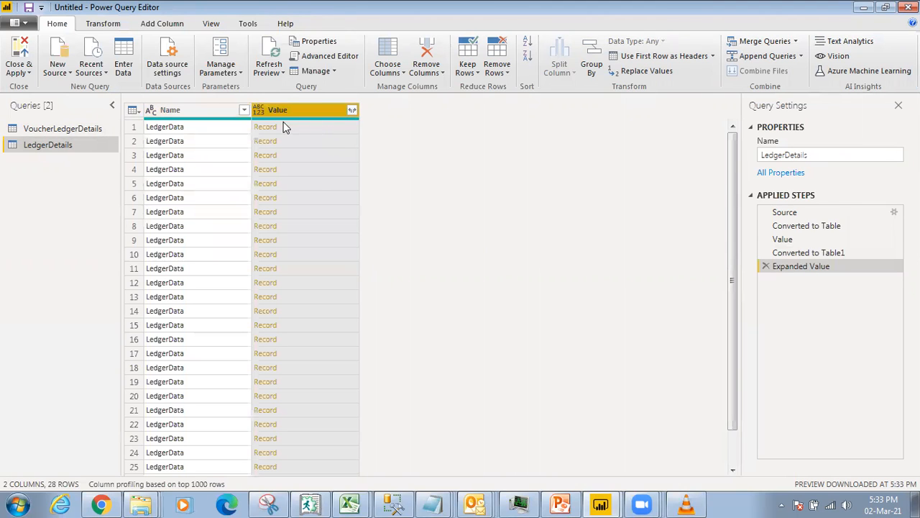
pyautogui.click(352, 110)
pyautogui.click(276, 324)
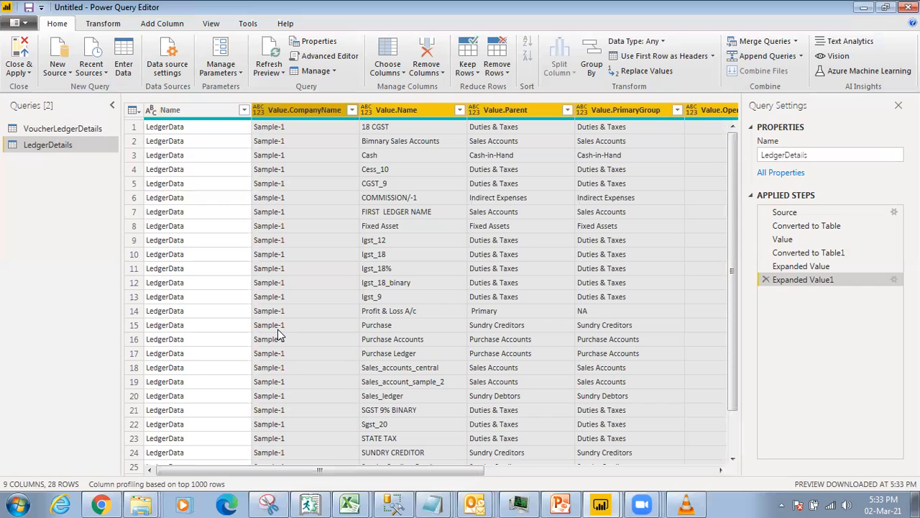
pyautogui.moveTo(459, 471); pyautogui.dragTo(744, 469)
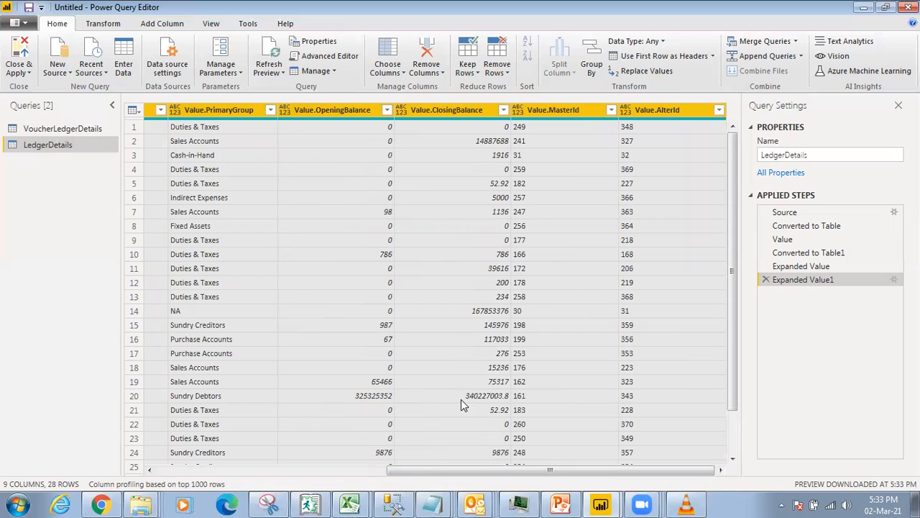
# Switch to Windows Explorer and examine the exported files in Sample-1 and the sample folders under DFMTALLY.
pyautogui.rightClick(136, 502)
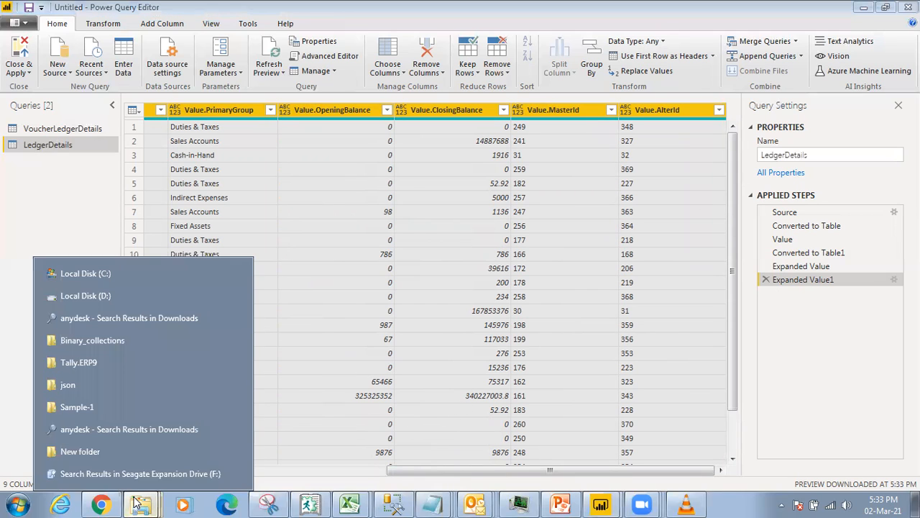
pyautogui.click(131, 453)
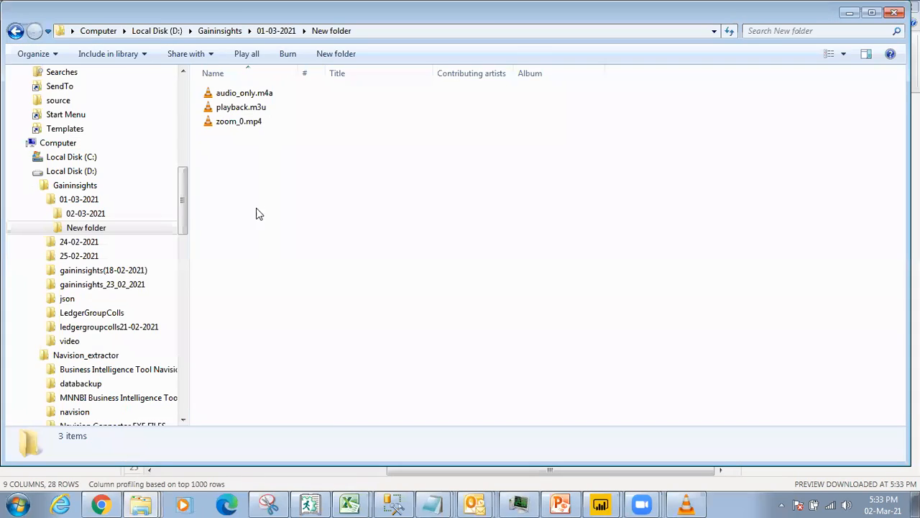
pyautogui.rightClick(140, 504)
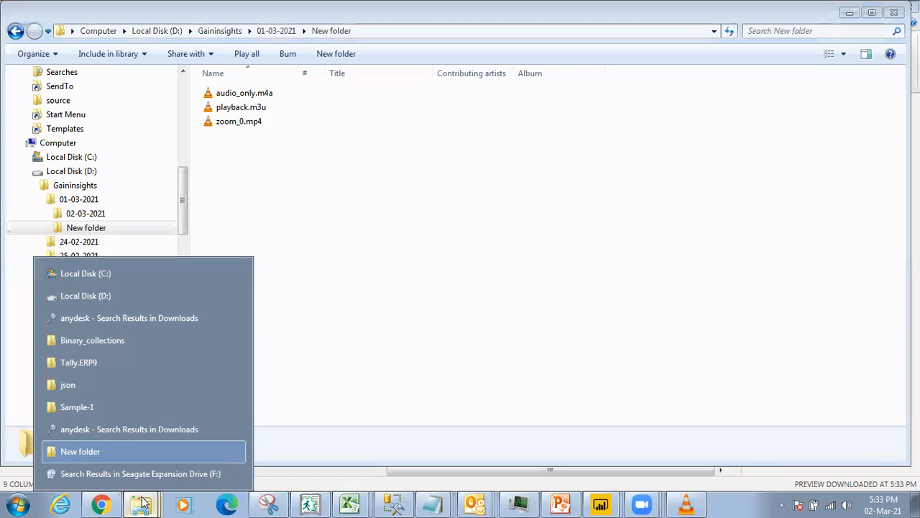
pyautogui.click(119, 407)
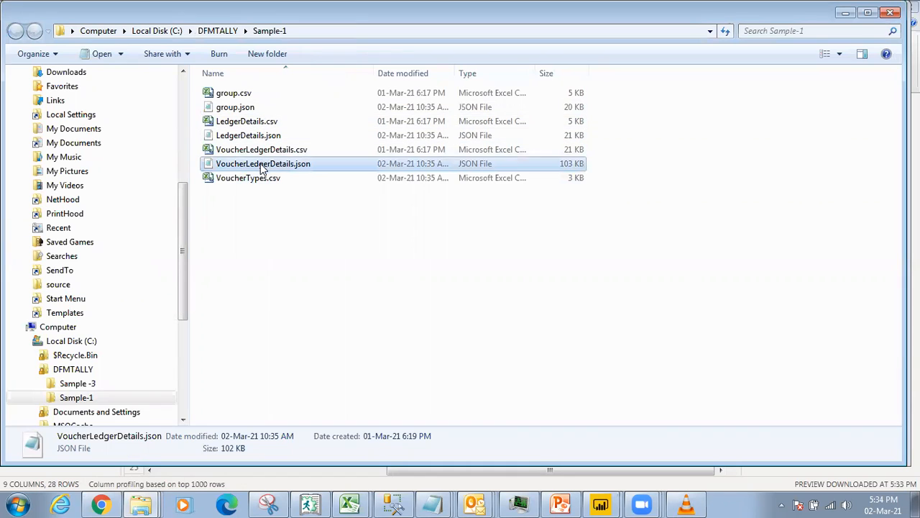
pyautogui.click(218, 31)
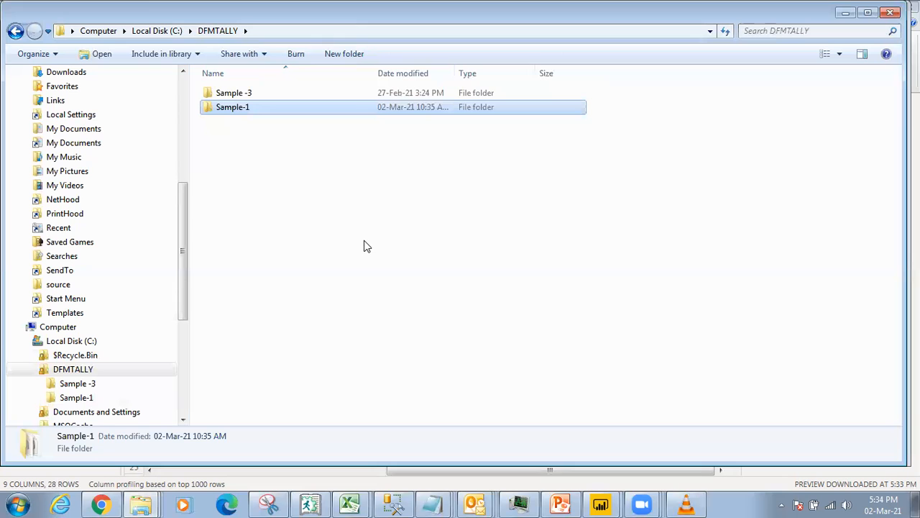
pyautogui.click(230, 93)
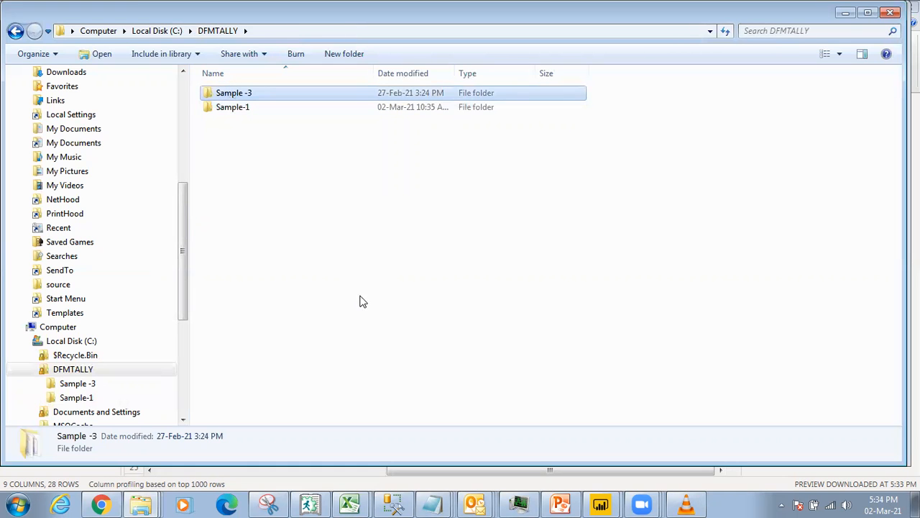
# Switch back to Power Query Editor and review the LedgerDetails columns from the beginning of the table.
pyautogui.moveTo(608, 500)
pyautogui.click(590, 472)
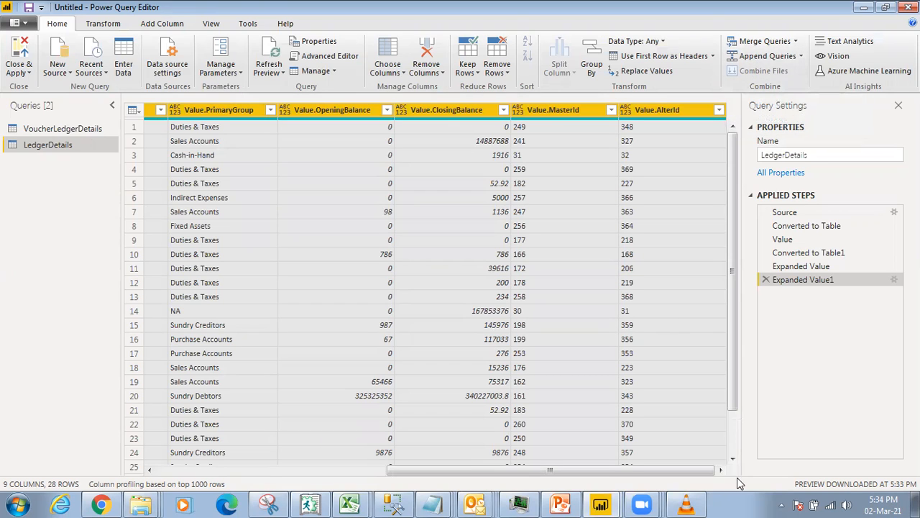
pyautogui.moveTo(711, 471); pyautogui.dragTo(337, 492)
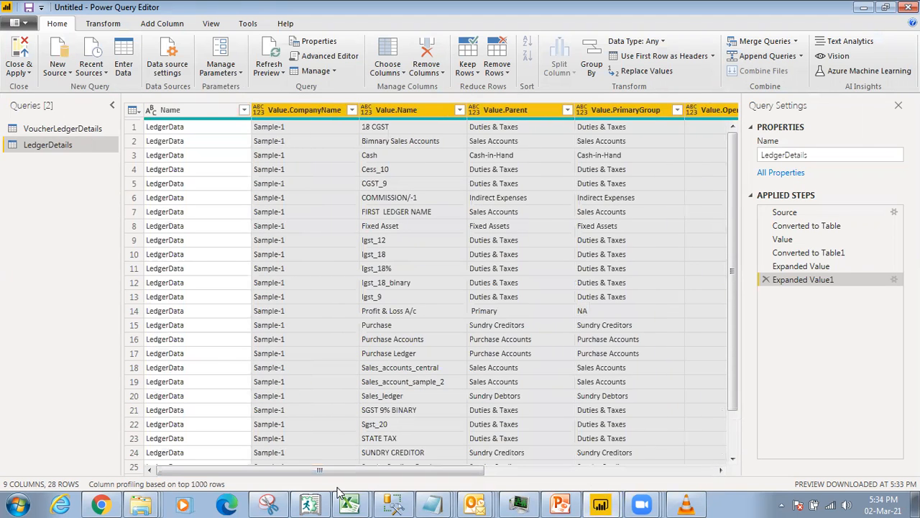
# Apply the pending query changes without closing the editor, and switch to the Power BI Desktop report window.
pyautogui.click(510, 473)
pyautogui.moveTo(511, 473); pyautogui.dragTo(177, 473)
pyautogui.click(502, 471)
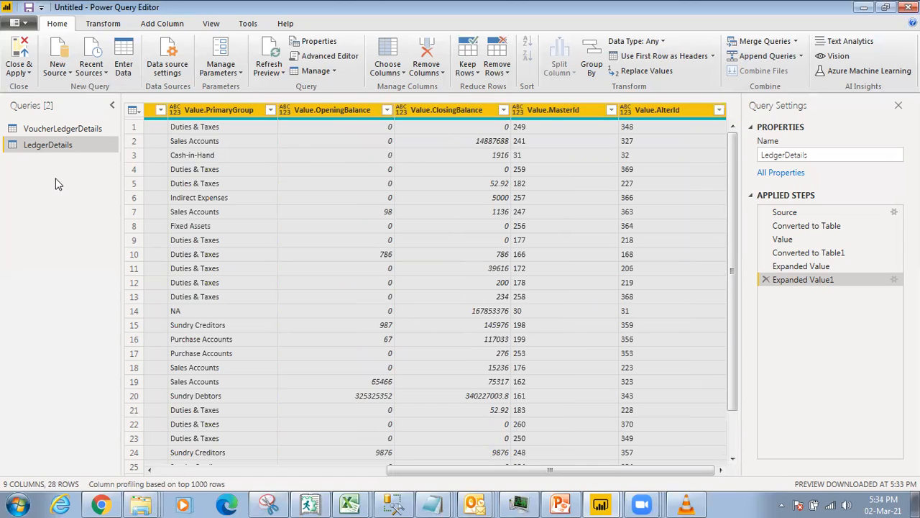
pyautogui.click(19, 72)
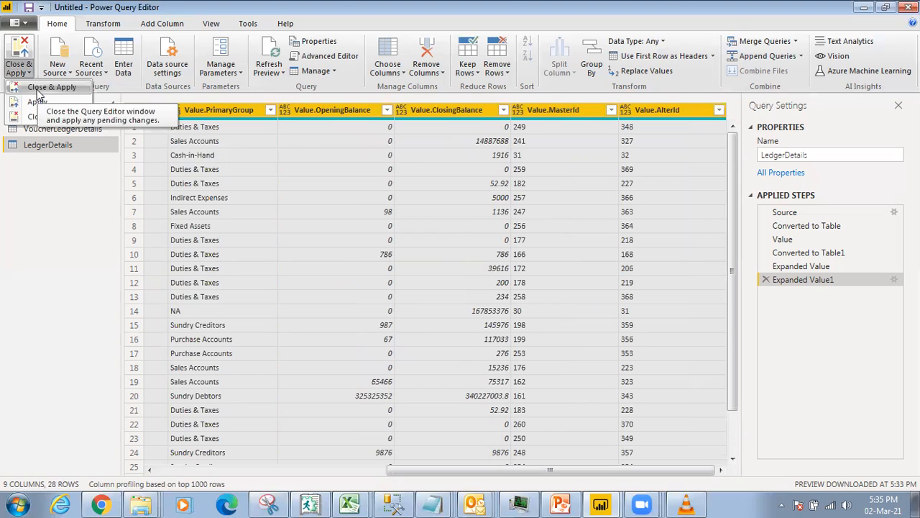
pyautogui.click(40, 101)
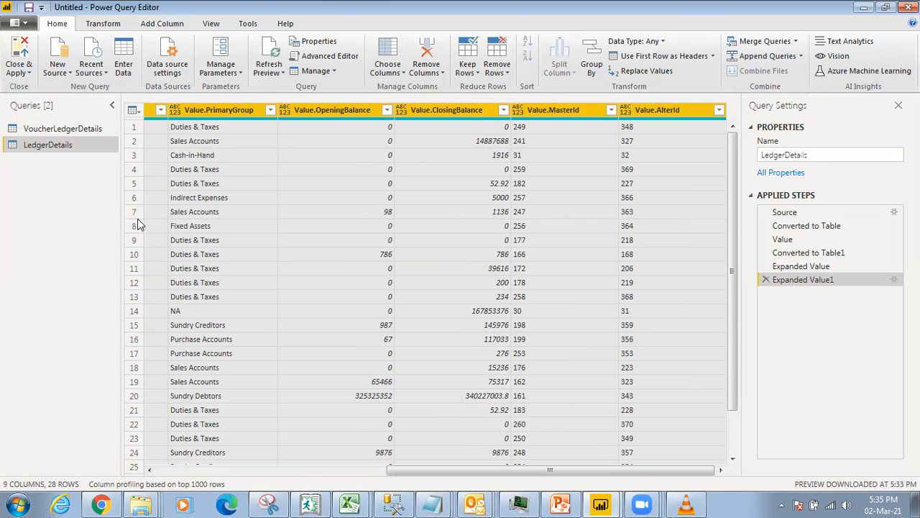
pyautogui.click(595, 501)
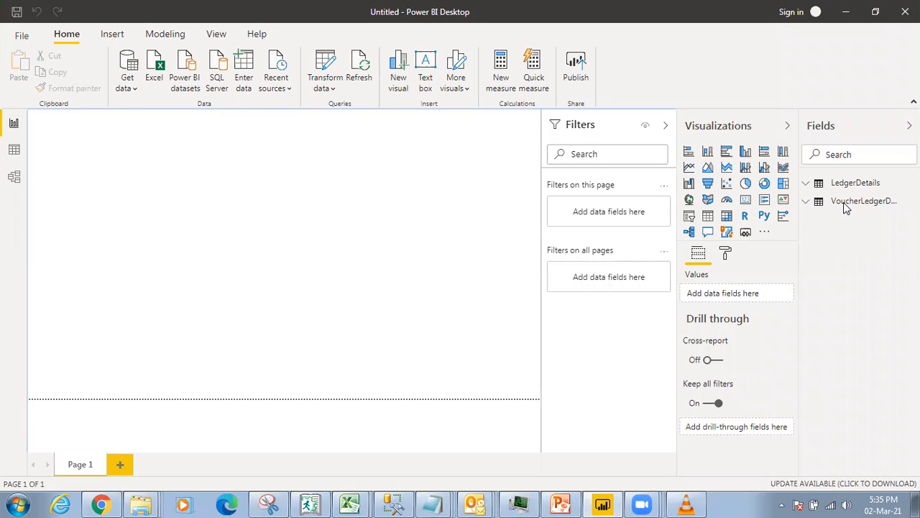
# Create a table visual from the voucher ledger query with DocumentNumber, DocumentDate, LedgerPrimary, MasterId, Name, Parent and SaleAmounCredit.
pyautogui.click(807, 206)
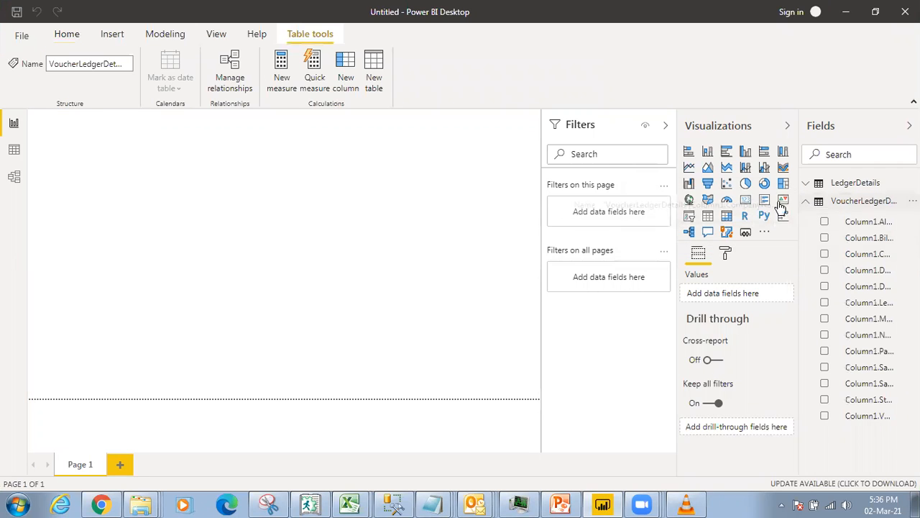
pyautogui.click(708, 218)
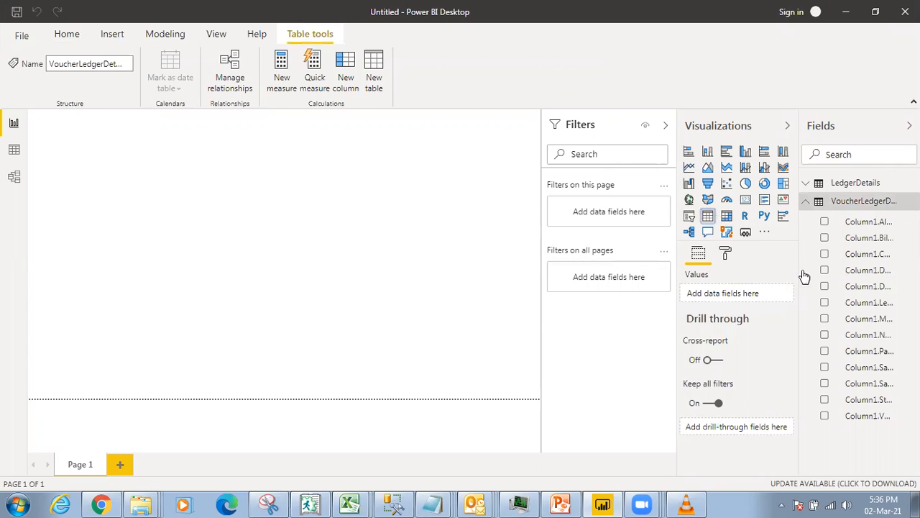
pyautogui.click(824, 287)
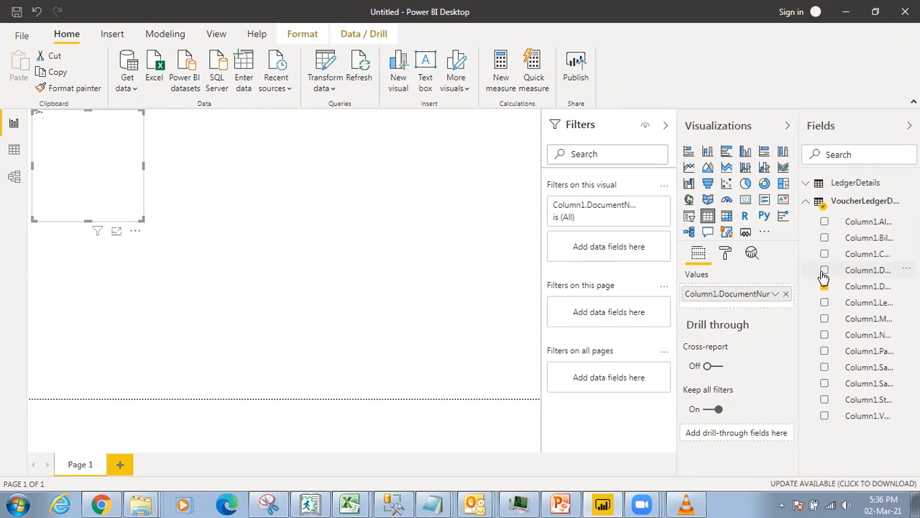
pyautogui.click(824, 271)
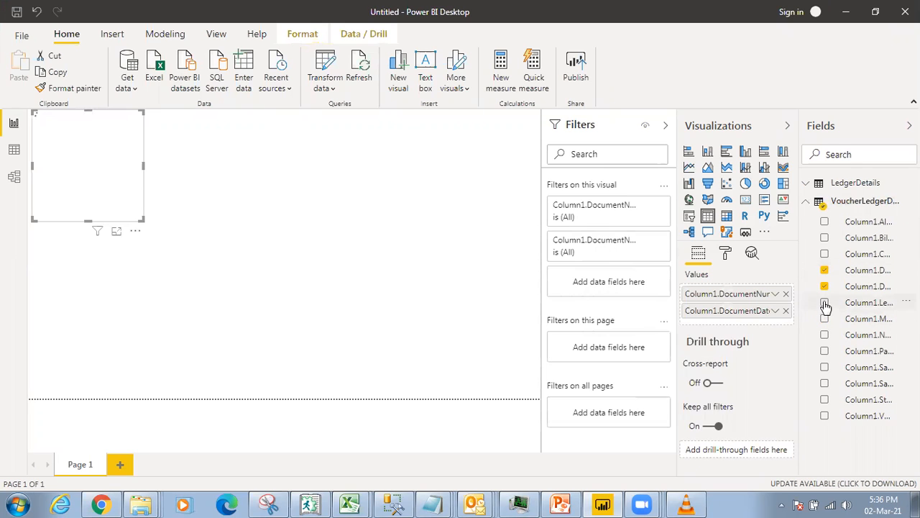
pyautogui.click(824, 302)
pyautogui.click(824, 319)
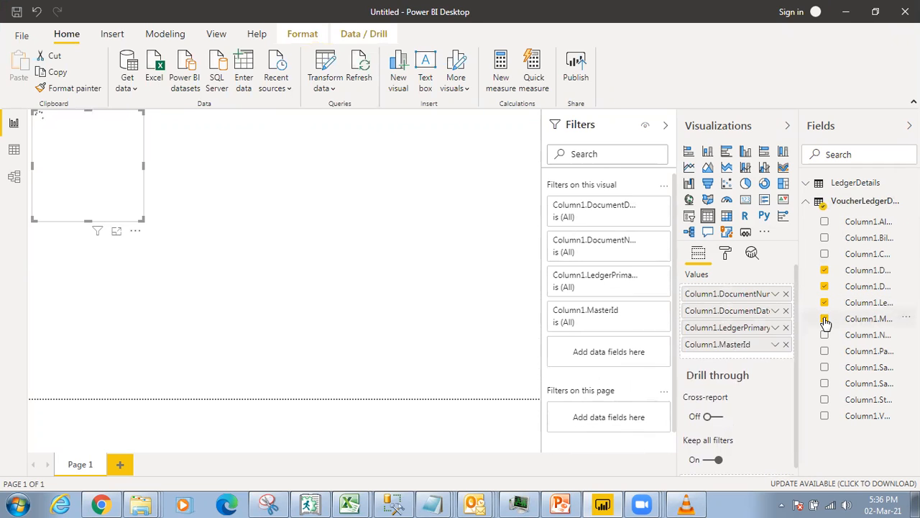
pyautogui.click(825, 335)
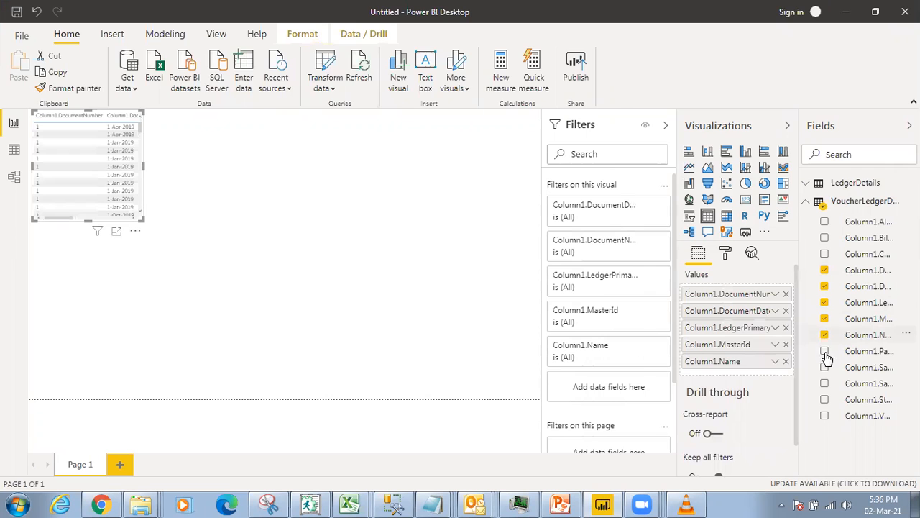
pyautogui.click(824, 352)
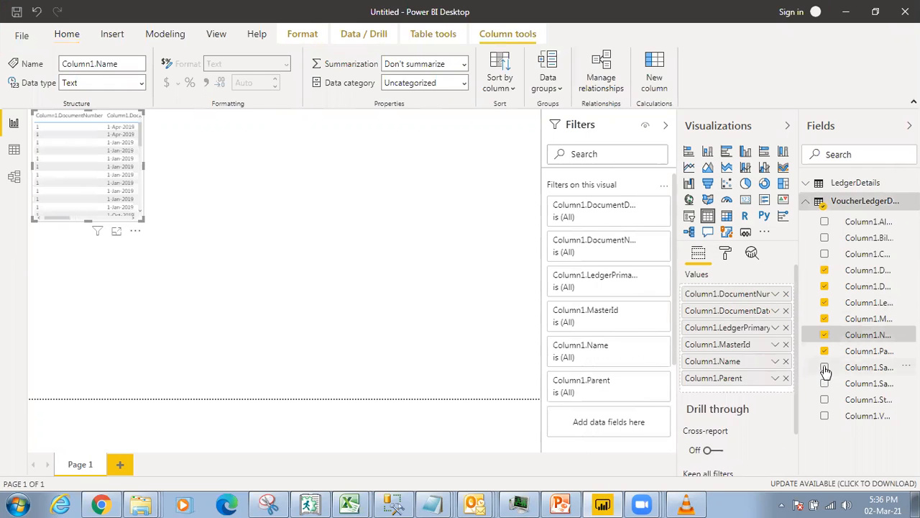
pyautogui.click(825, 368)
# Enlarge the table visual across most of the report page so all its columns fit.
pyautogui.click(351, 228)
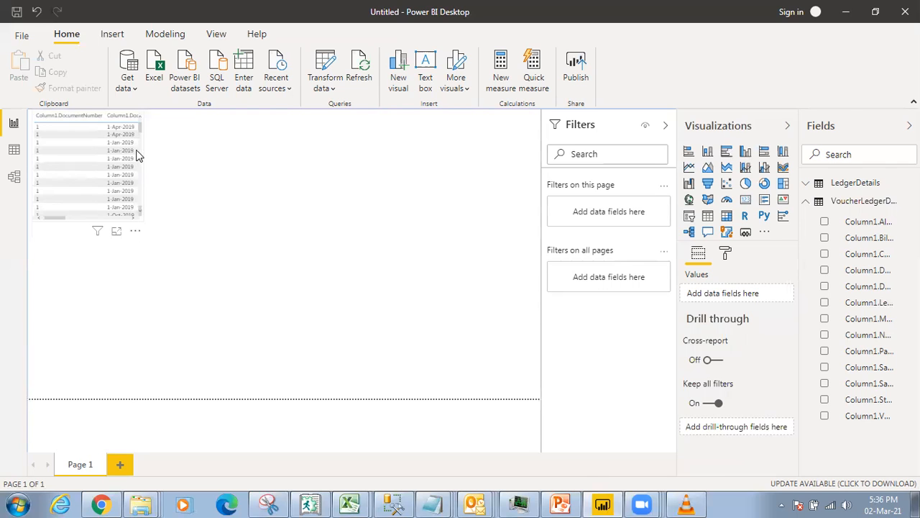
pyautogui.click(140, 215)
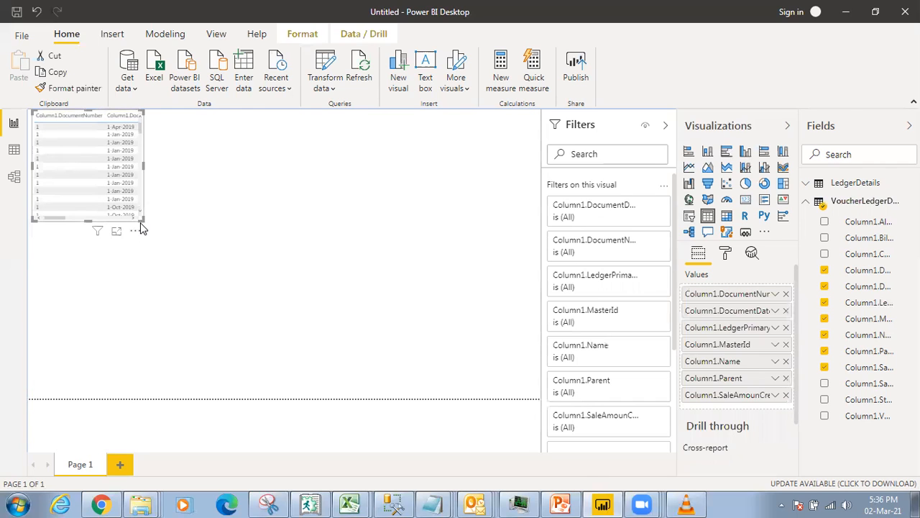
pyautogui.moveTo(140, 218); pyautogui.dragTo(510, 359)
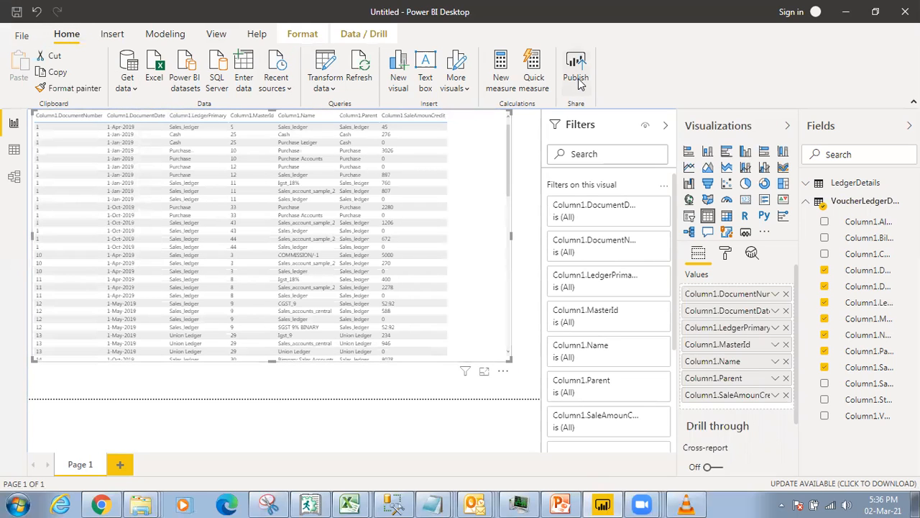
# Open a blank Notepad document and write "Tally: odbc" as the first line.
pyautogui.click(17, 505)
pyautogui.click(57, 161)
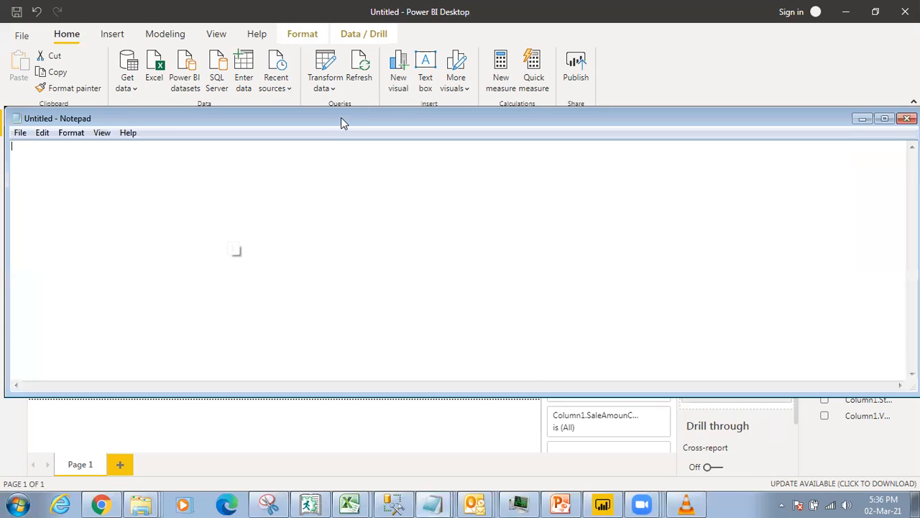
pyautogui.moveTo(340, 121); pyautogui.dragTo(366, 121)
pyautogui.write('Tally')
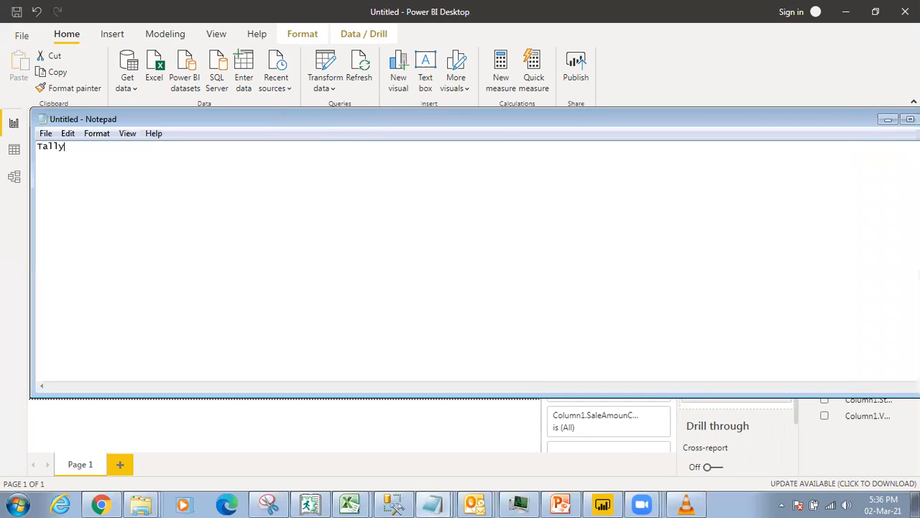
pyautogui.write(': odbc')
pyautogui.press('Return')
# Add the line "if the odbc does not work(RDP case)" to the Notepad notes.
pyautogui.write('odbc')
pyautogui.press('BackSpace')
pyautogui.press('BackSpace')
pyautogui.press('BackSpace')
pyautogui.press('BackSpace')
pyautogui.press('BackSpace')
pyautogui.write('if the odbc does not w')
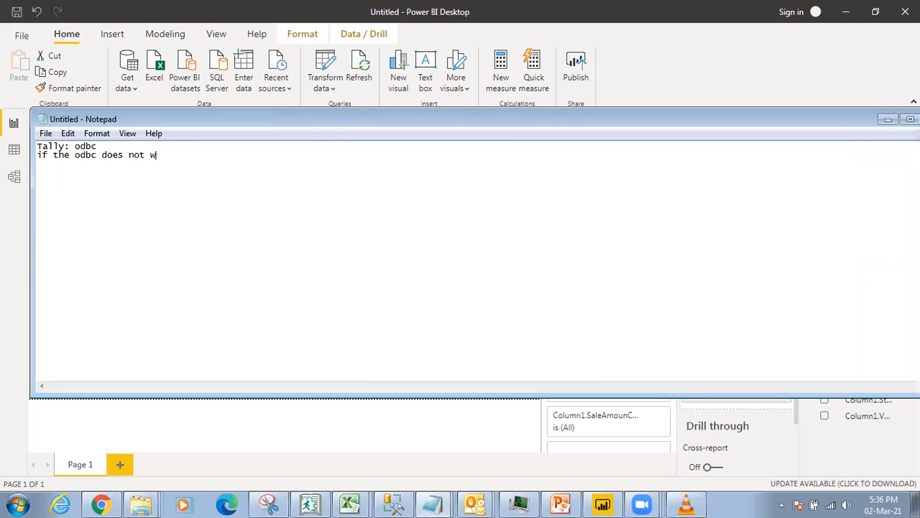
pyautogui.write('ork(RDP)')
pyautogui.press('BackSpace')
pyautogui.write('case)')
pyautogui.press('Return')
# Add the lines "colelction: report", "report: json" and "json export" below a blank line in the notes.
pyautogui.write('colelctio')
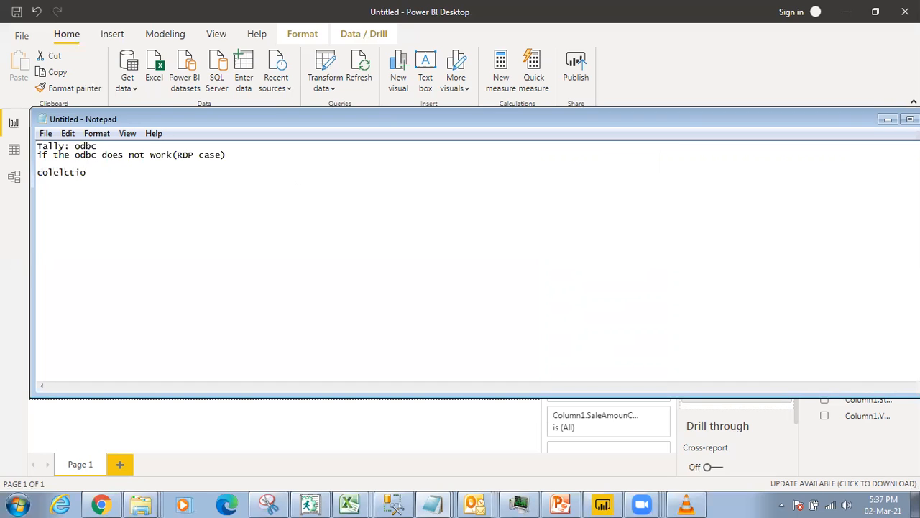
pyautogui.write('n: report ')
pyautogui.write('report:')
pyautogui.write(' json')
pyautogui.press('Return')
pyautogui.write('json export')
pyautogui.press('Return')
pyautogui.press('Return')
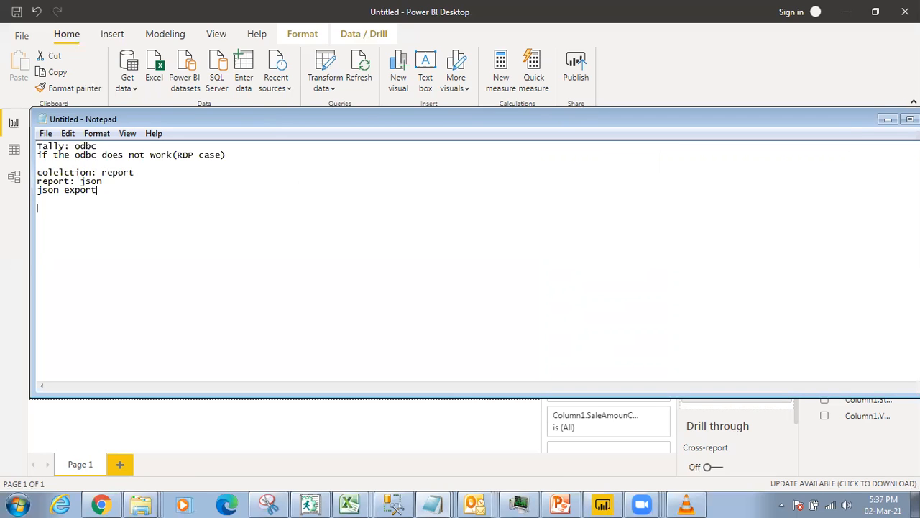
# Add the line "json import into powerbi" to the notes, and minimize Notepad to return to the Power BI report.
pyautogui.write('json import')
pyautogui.press('Return')
pyautogui.press('Return')
pyautogui.press('Up')
pyautogui.press('End')
pyautogui.write('into powerbio')
pyautogui.press('BackSpace')
pyautogui.press('BackSpace')
pyautogui.press('Return')
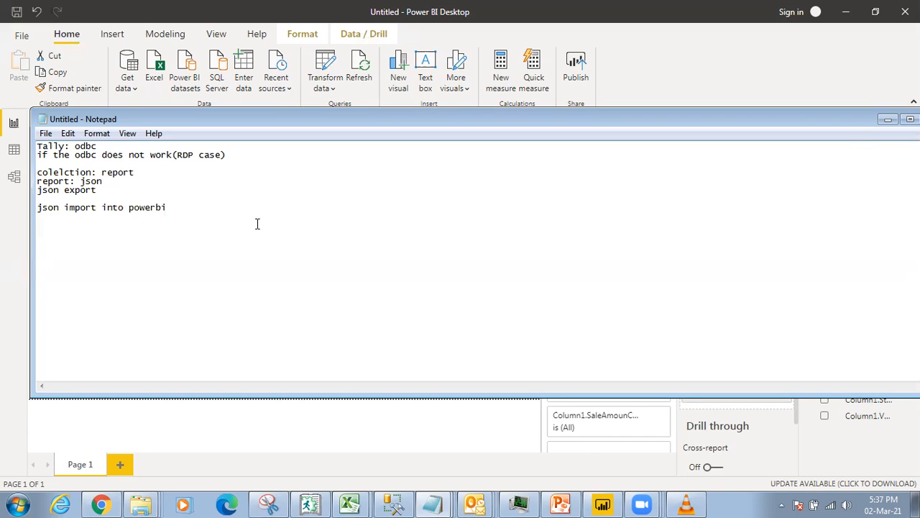
pyautogui.click(888, 120)
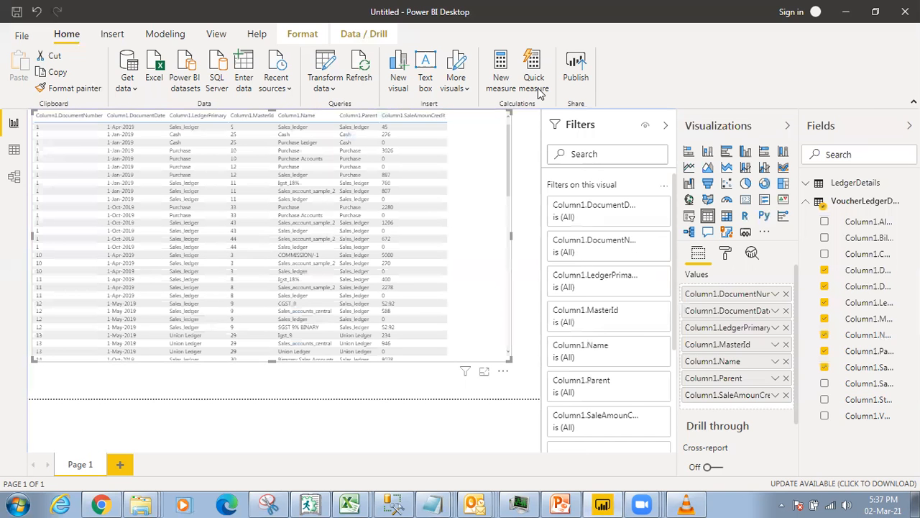